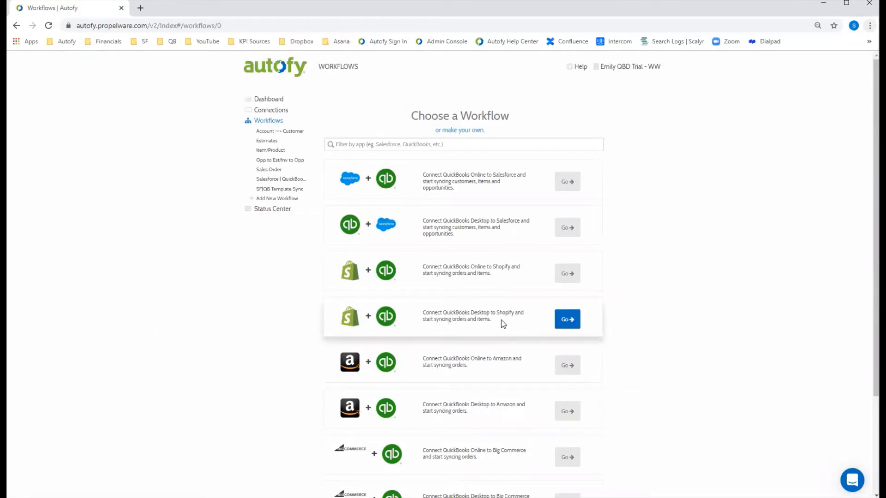
# - Create a QuickBooks Desktop to Shopify workflow using the connected Shopify test store and Warenzak Widgets, and dismiss the guided tour
pyautogui.click(566, 329)
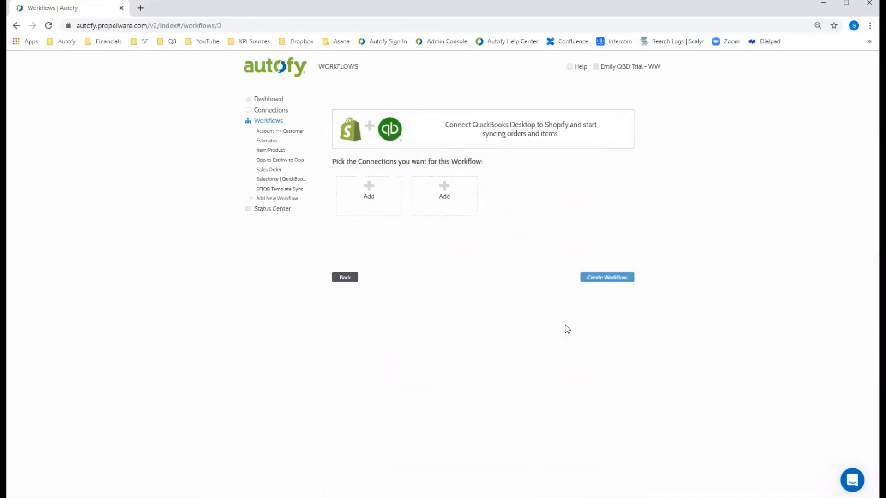
pyautogui.click(366, 199)
pyautogui.click(379, 233)
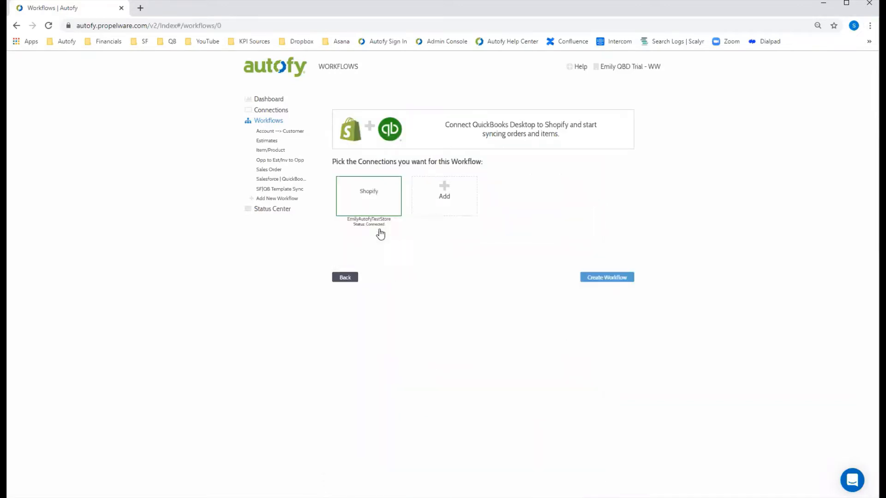
pyautogui.click(421, 210)
pyautogui.click(444, 233)
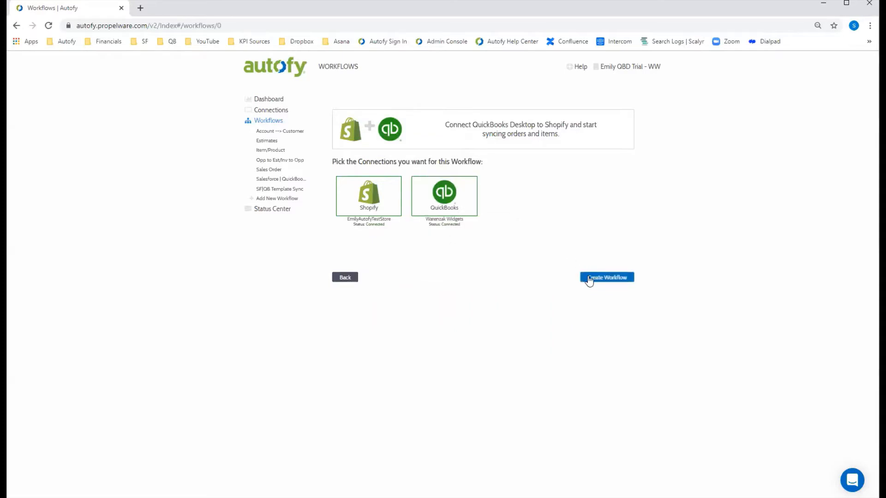
pyautogui.click(589, 278)
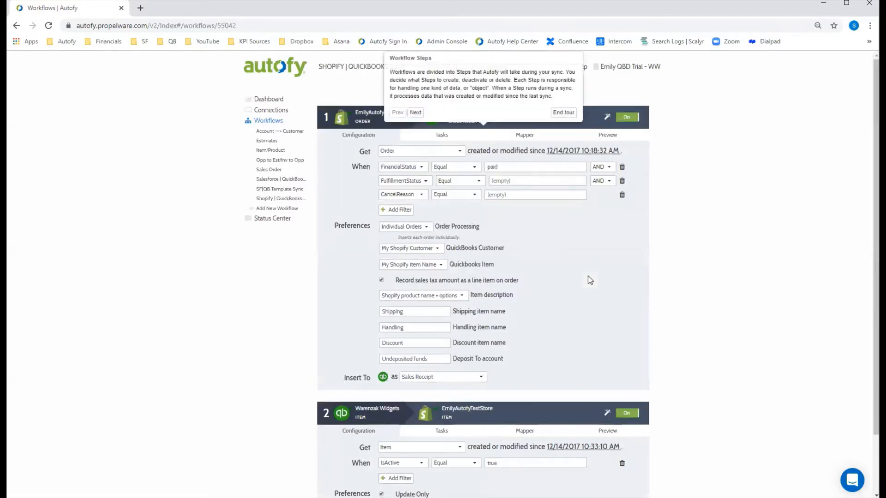
pyautogui.click(562, 113)
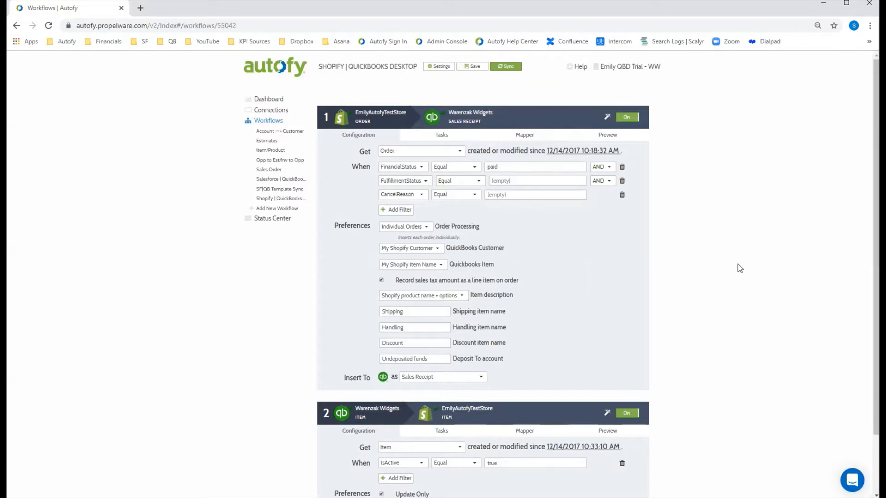
pyautogui.scroll(-3, 738, 264)
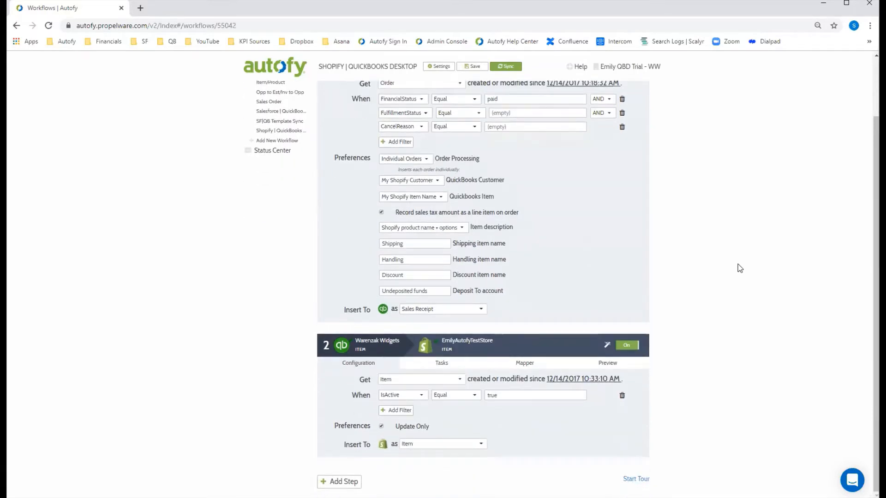
pyautogui.scroll(3, 738, 265)
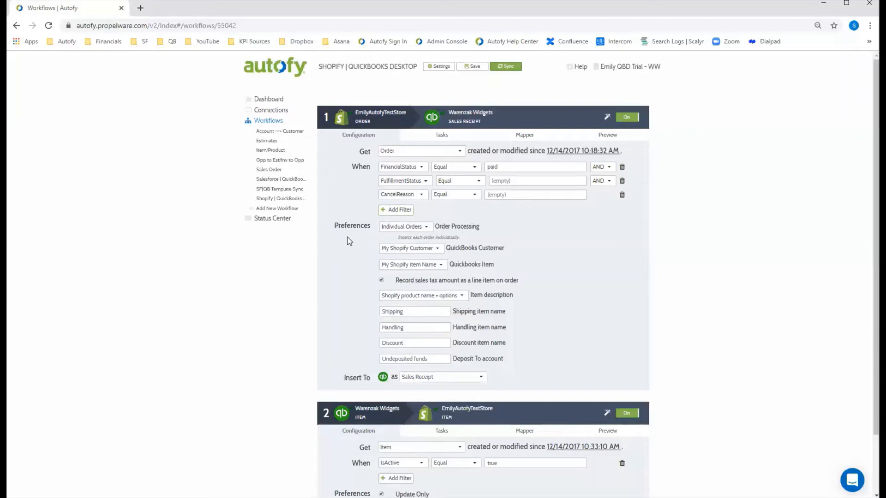
pyautogui.click(416, 227)
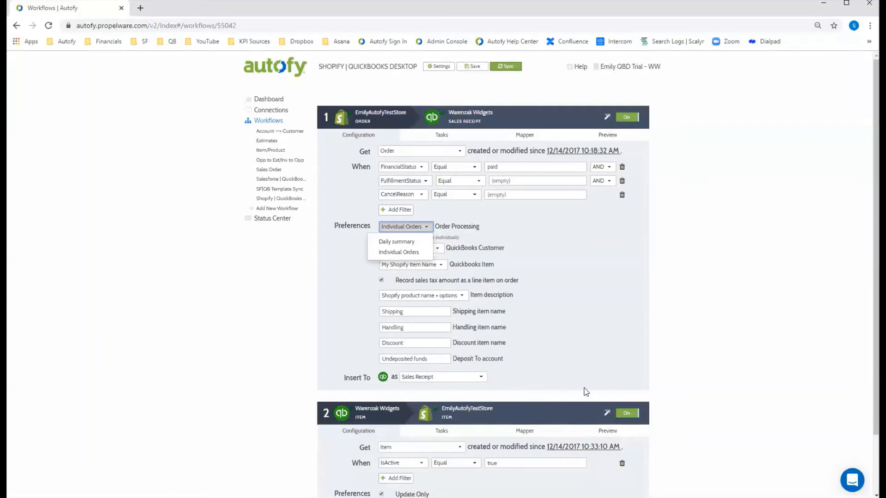
pyautogui.click(641, 308)
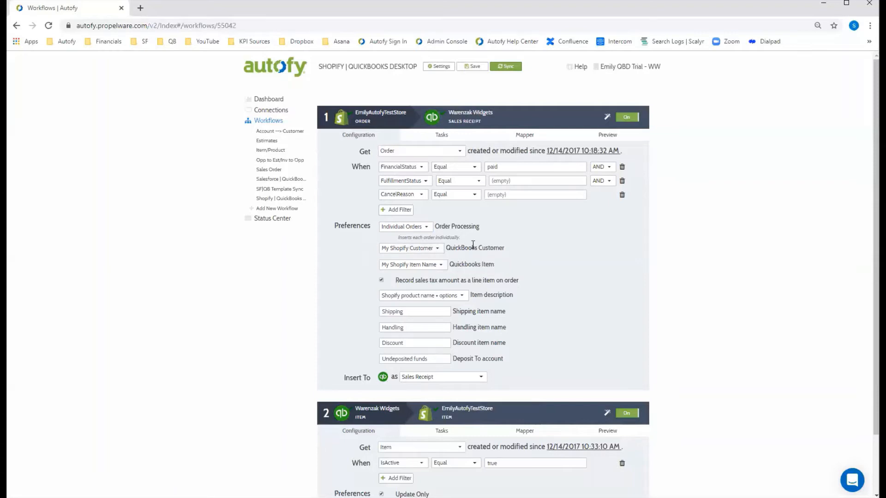
# - Set the order step's QuickBooks Customer preference to My Shopify Store Name
pyautogui.click(442, 252)
pyautogui.click(442, 252)
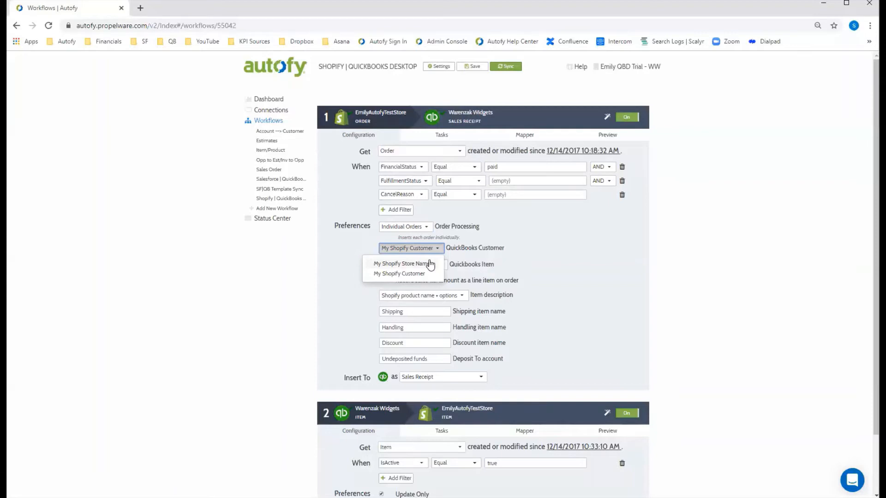
pyautogui.click(430, 264)
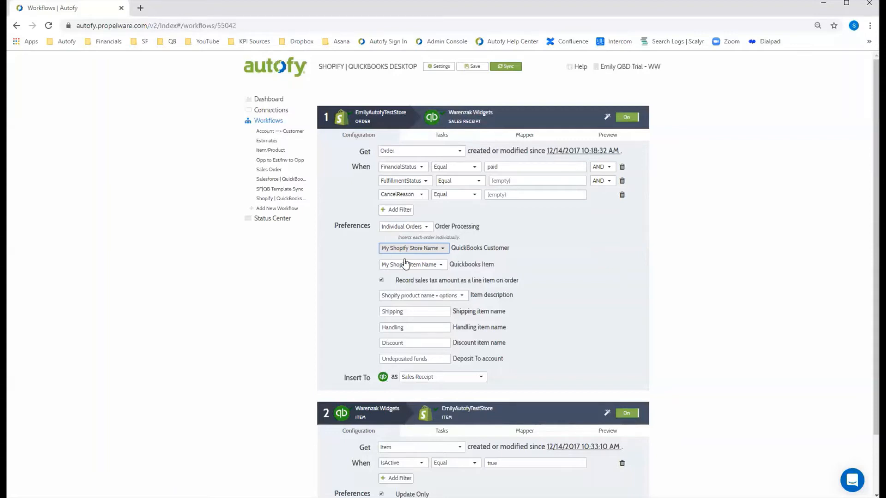
pyautogui.click(471, 397)
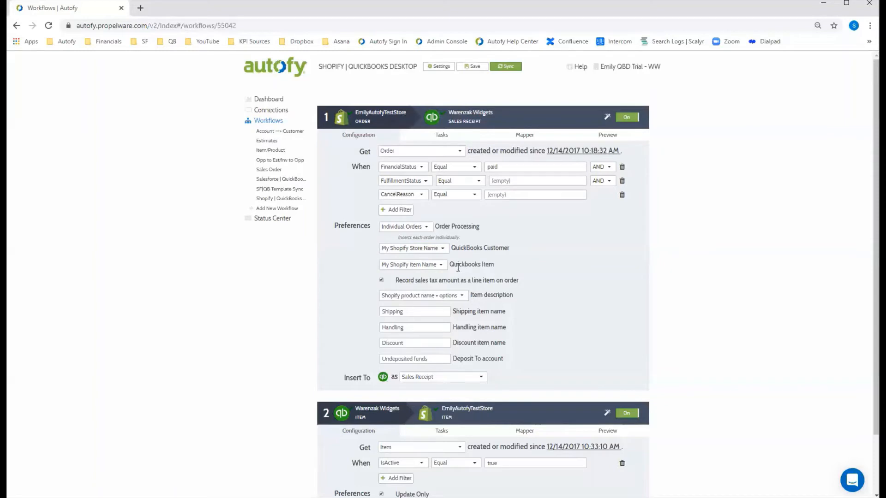
pyautogui.click(442, 266)
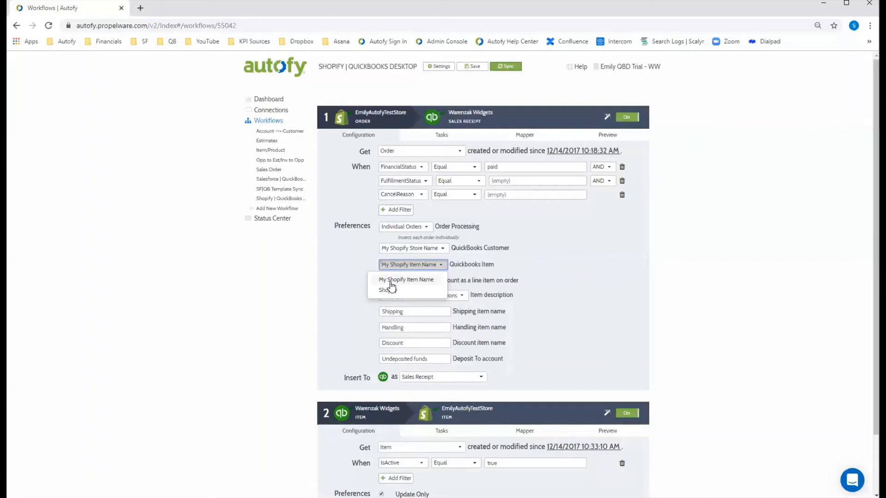
pyautogui.click(581, 306)
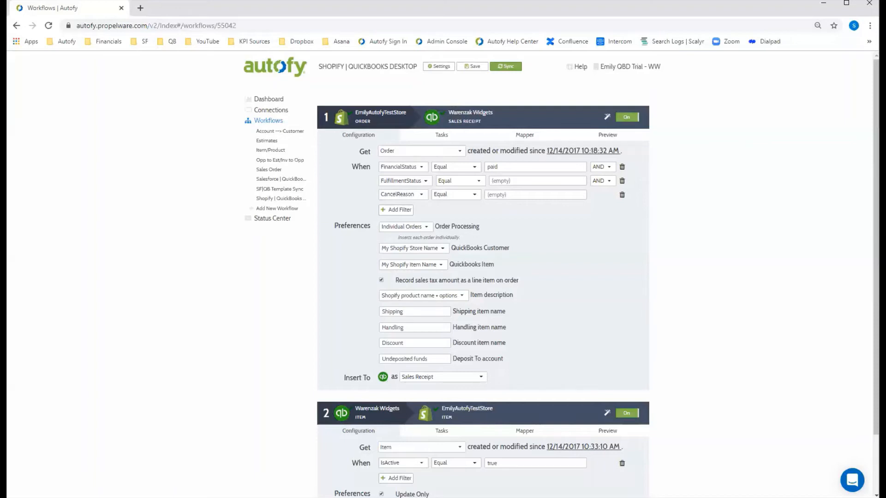
pyautogui.click(461, 295)
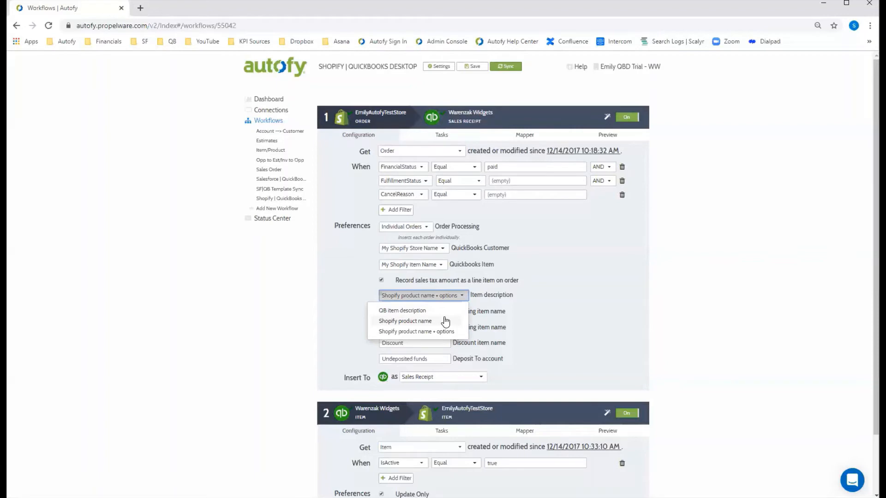
pyautogui.click(579, 294)
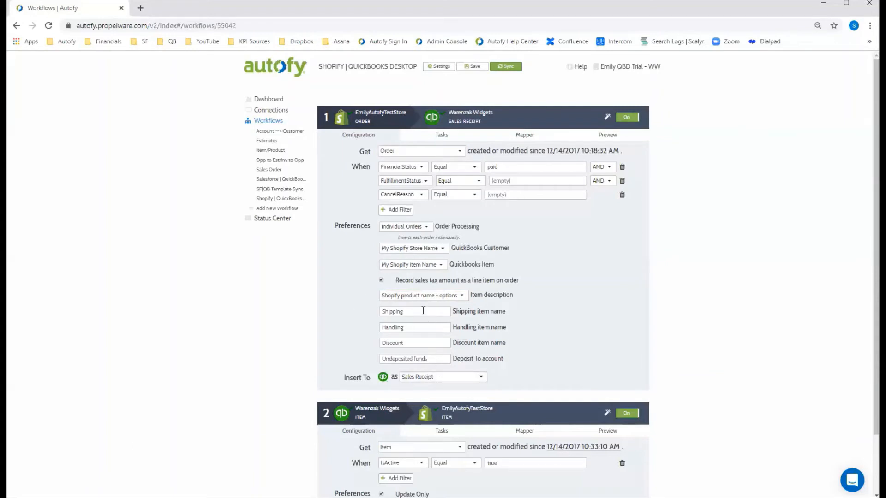
# - Try Shipping Charges as the order step's shipping item name, and restore the name to Shipping
pyautogui.doubleClick(382, 311)
pyautogui.press('BackSpace')
pyautogui.write('Shipping Charges')
pyautogui.press('BackSpace')
pyautogui.press('BackSpace')
pyautogui.press('BackSpace')
pyautogui.press('BackSpace')
pyautogui.press('BackSpace')
pyautogui.press('BackSpace')
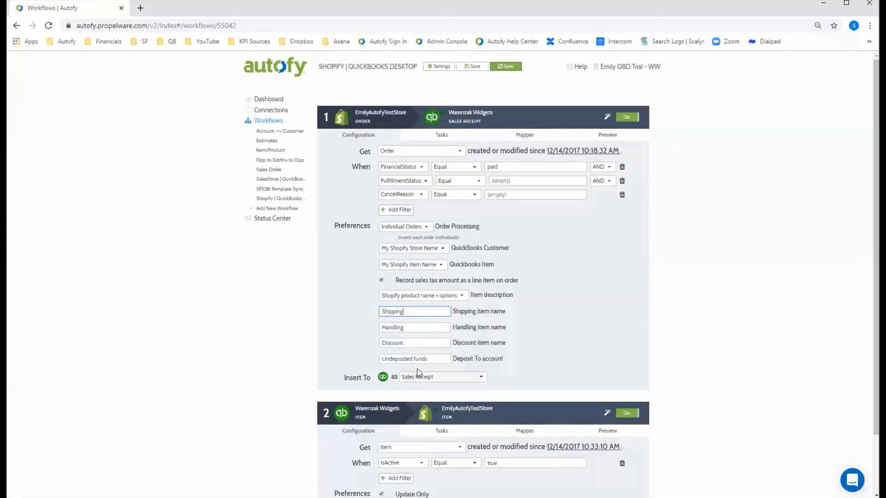
pyautogui.click(567, 324)
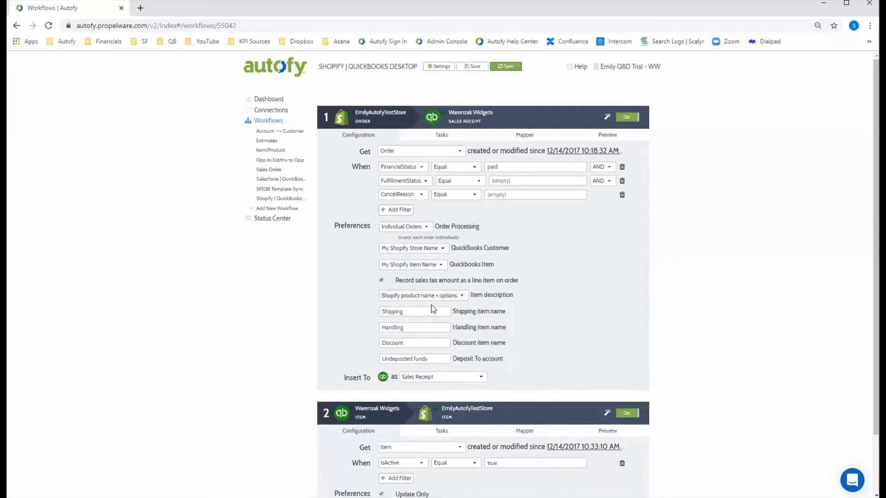
pyautogui.click(435, 250)
pyautogui.click(445, 271)
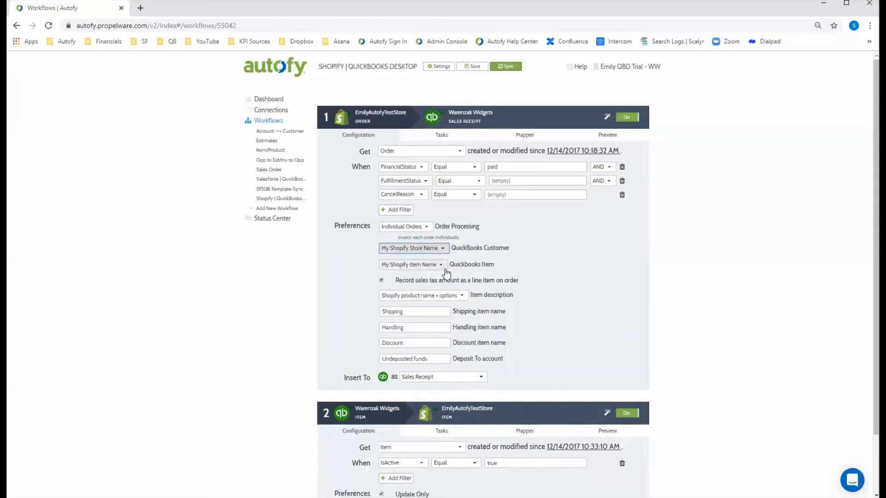
pyautogui.click(441, 266)
pyautogui.click(446, 272)
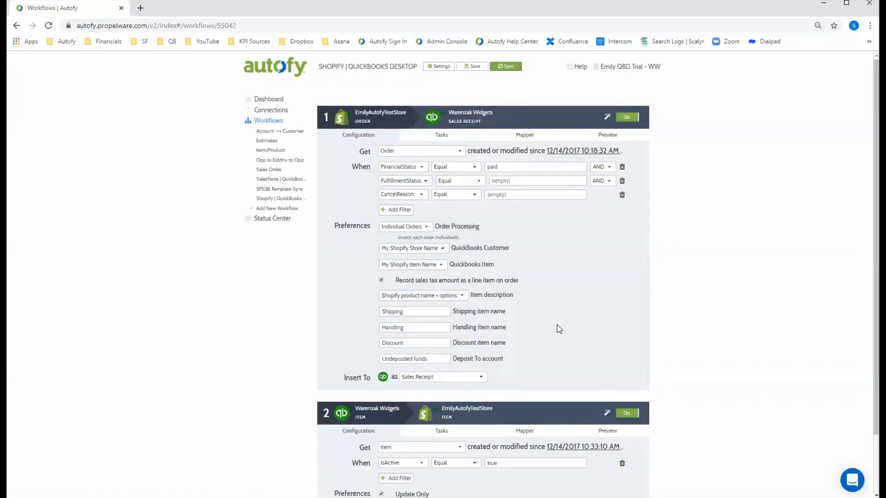
# - Turn the item step's Update Only preference off and back on
pyautogui.scroll(-3, 557, 324)
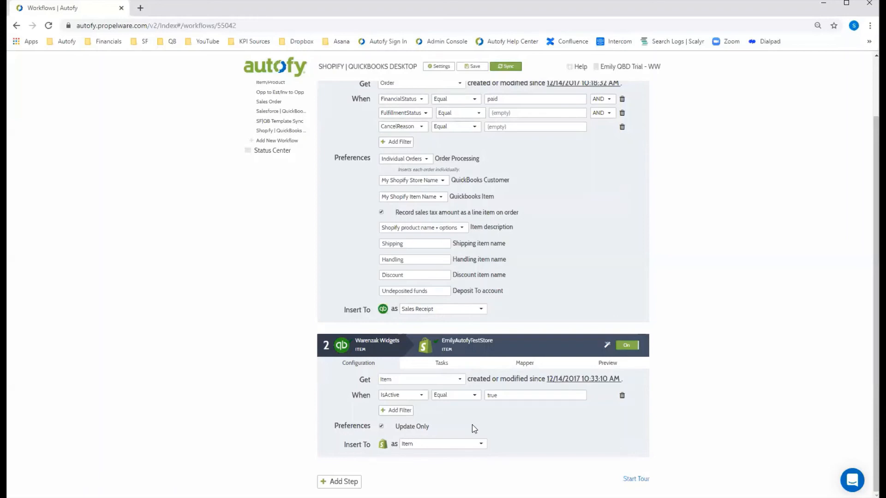
pyautogui.click(382, 425)
pyautogui.click(383, 425)
# - Set the order step to get orders created or modified since October 1, 2019 at 12:00 AM
pyautogui.scroll(2, 536, 463)
pyautogui.click(591, 151)
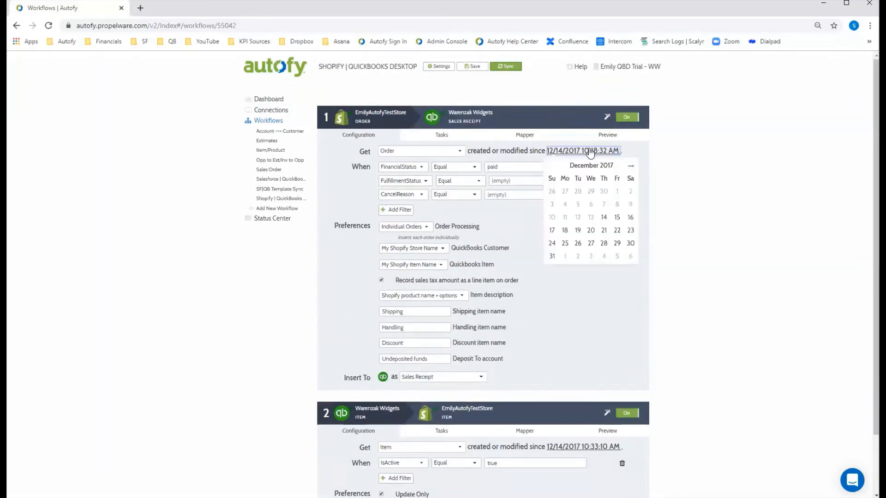
pyautogui.click(599, 166)
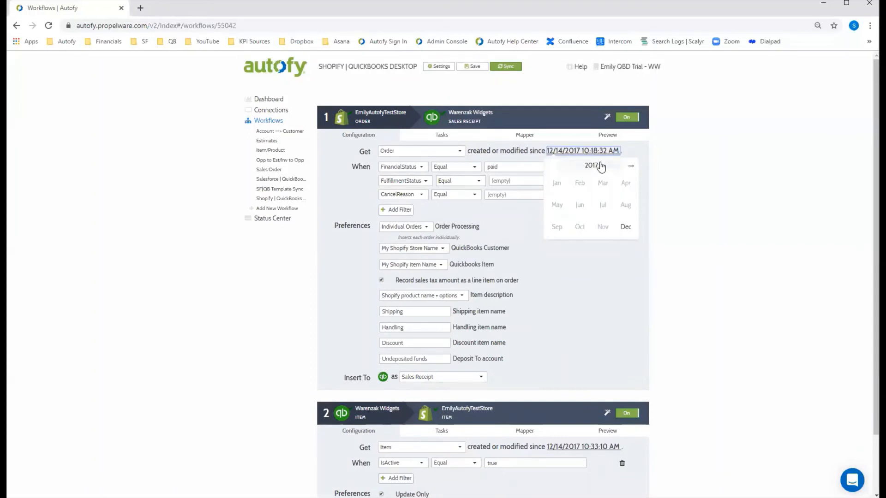
pyautogui.click(630, 167)
pyautogui.click(630, 169)
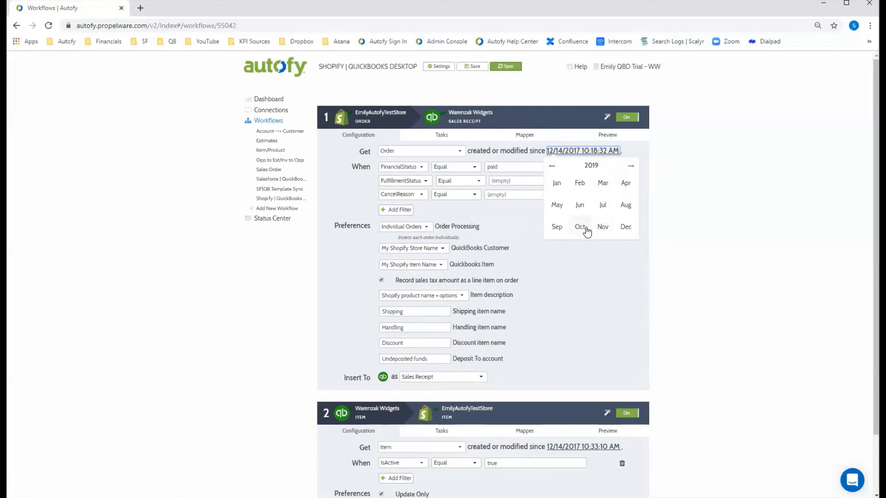
pyautogui.click(582, 228)
pyautogui.click(581, 196)
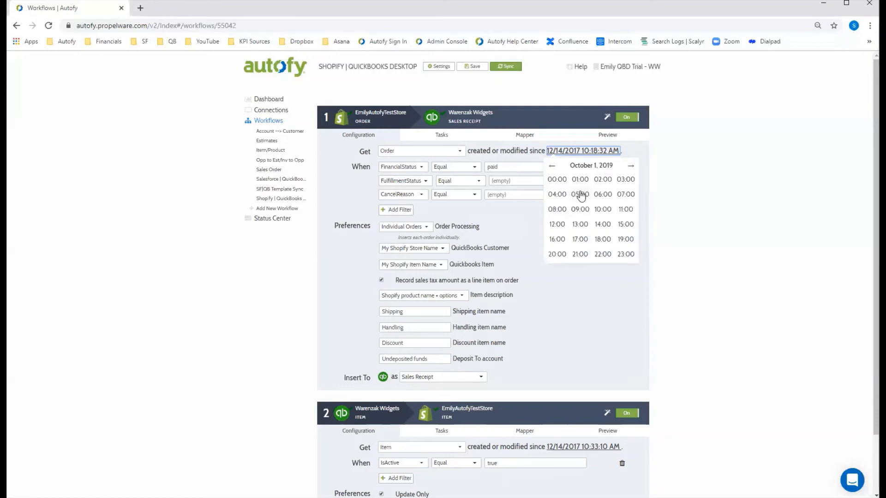
pyautogui.click(556, 182)
pyautogui.click(556, 185)
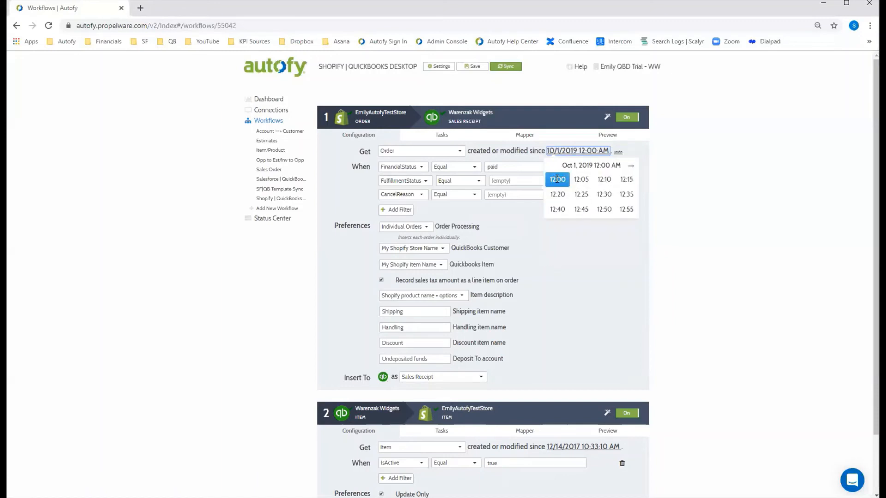
# - Set the item step to get items created or modified since December 1, 2019 at 12:00 AM
pyautogui.scroll(-3, 588, 270)
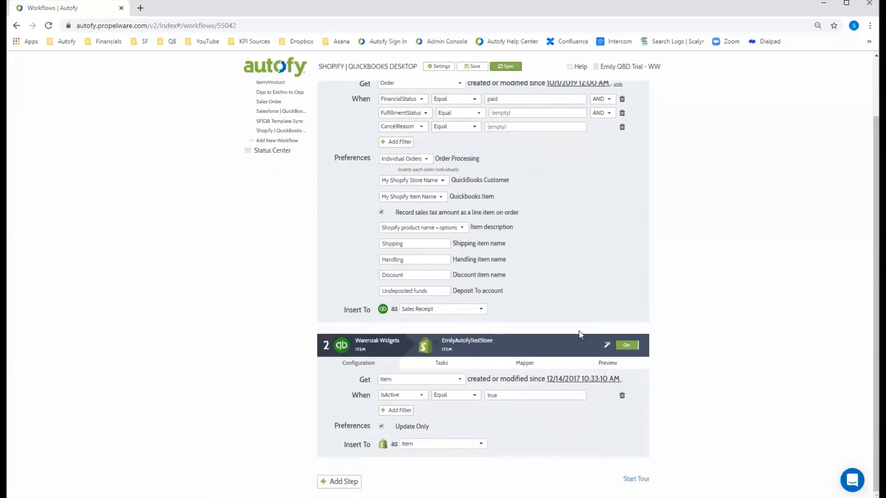
pyautogui.click(588, 383)
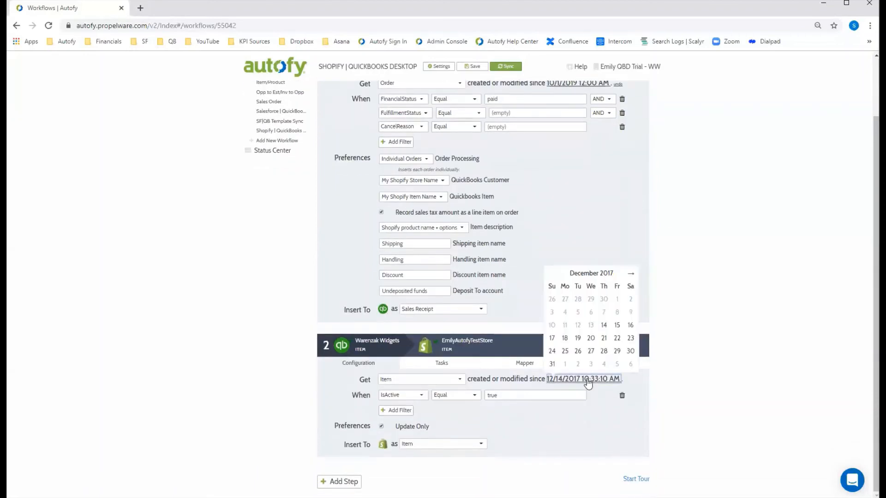
pyautogui.click(631, 275)
pyautogui.click(631, 276)
pyautogui.click(632, 276)
pyautogui.click(631, 276)
pyautogui.click(600, 274)
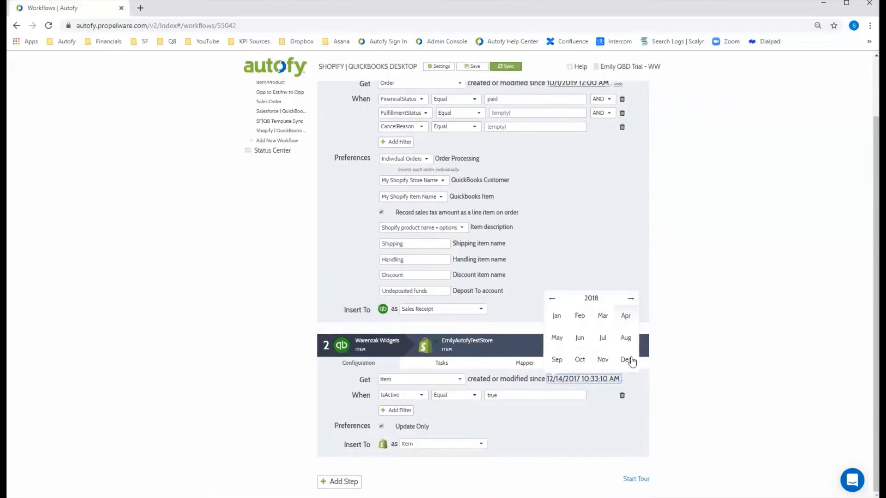
pyautogui.click(631, 299)
pyautogui.click(626, 360)
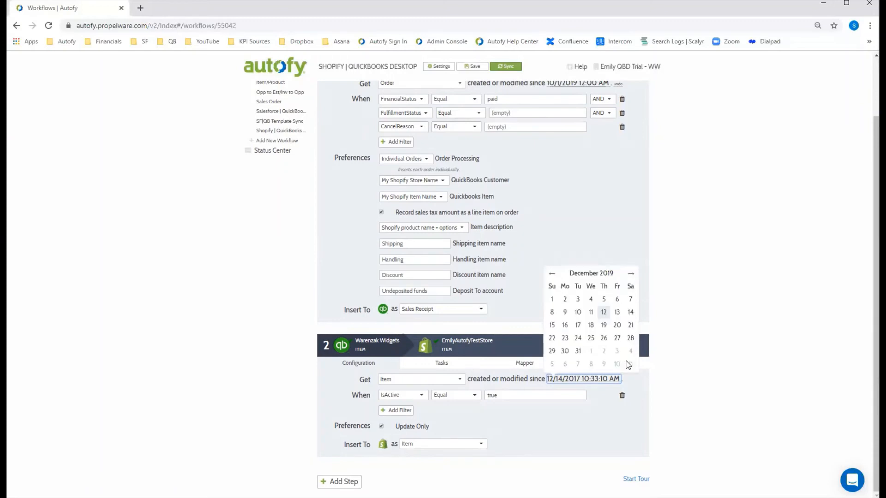
pyautogui.click(553, 300)
pyautogui.click(556, 295)
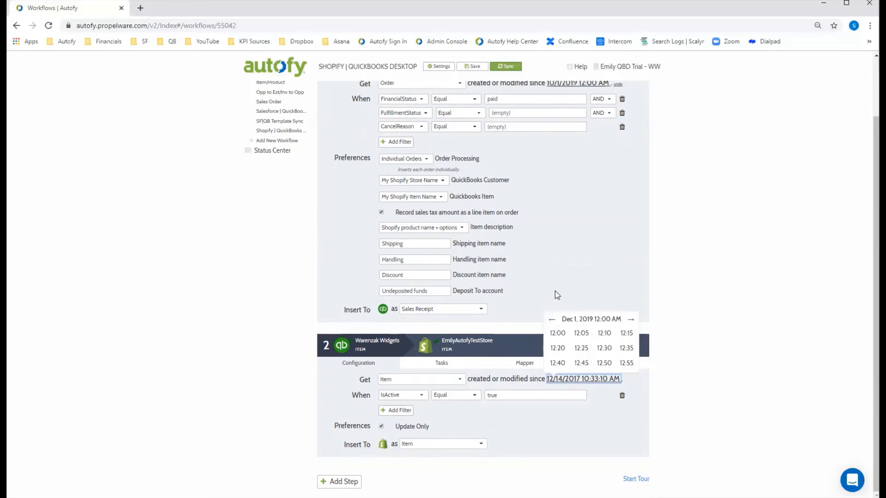
pyautogui.click(557, 333)
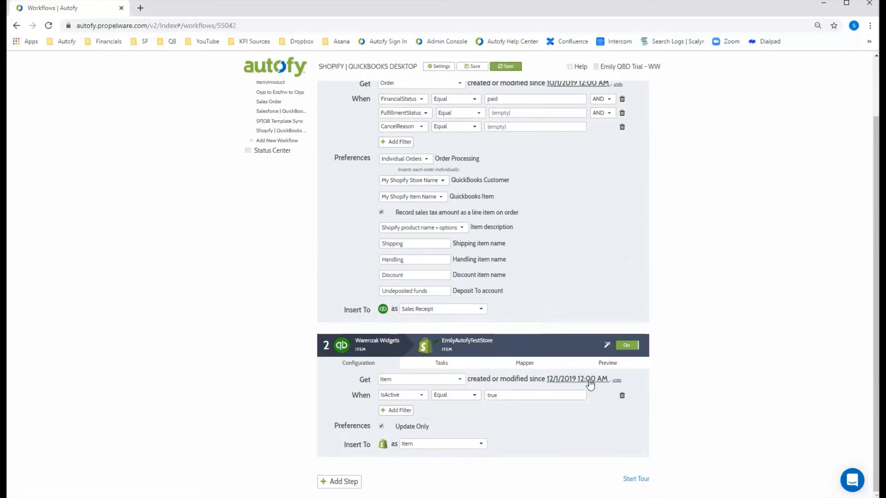
pyautogui.scroll(1, 710, 321)
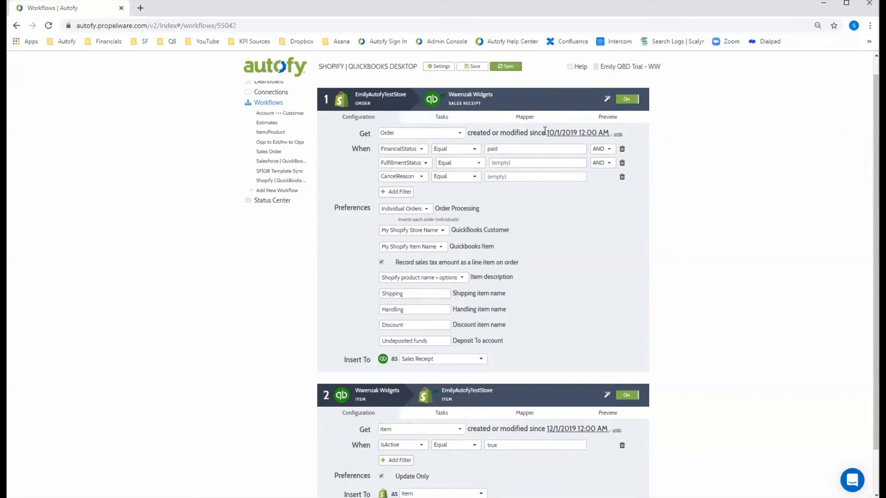
pyautogui.scroll(-2, 549, 214)
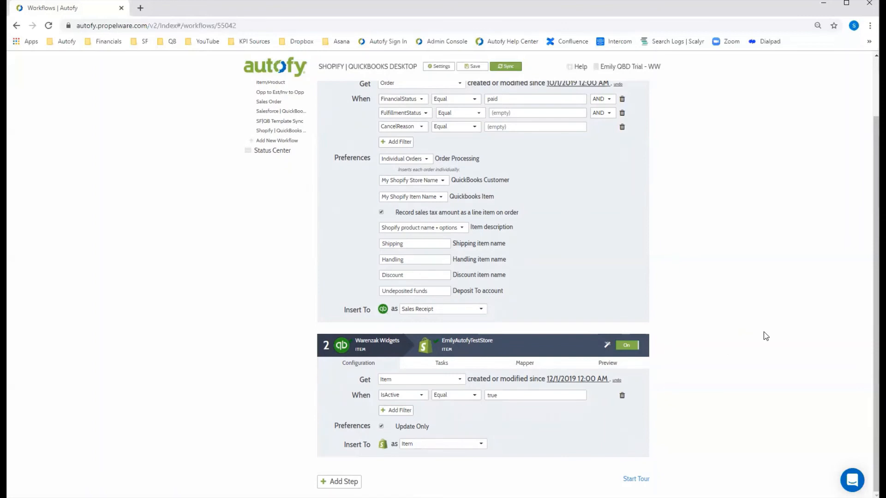
pyautogui.scroll(3, 764, 331)
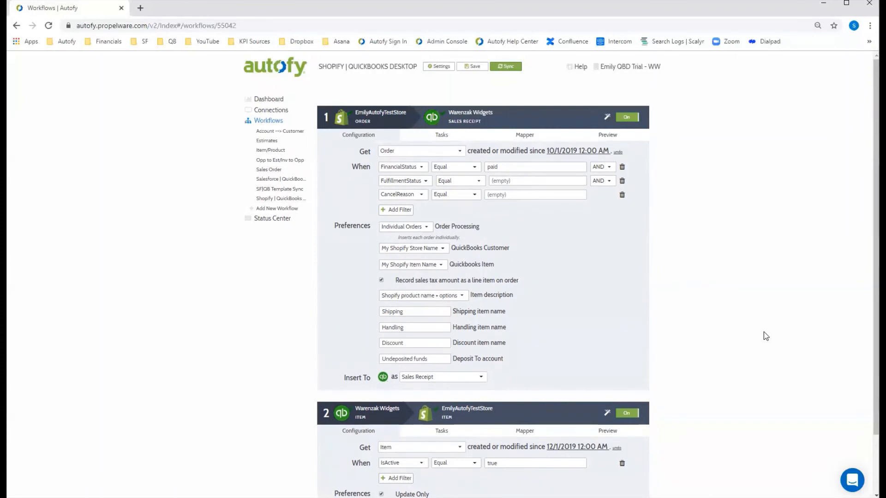
# - Save the Shopify | QuickBooks Desktop workflow and run its sync
pyautogui.click(473, 68)
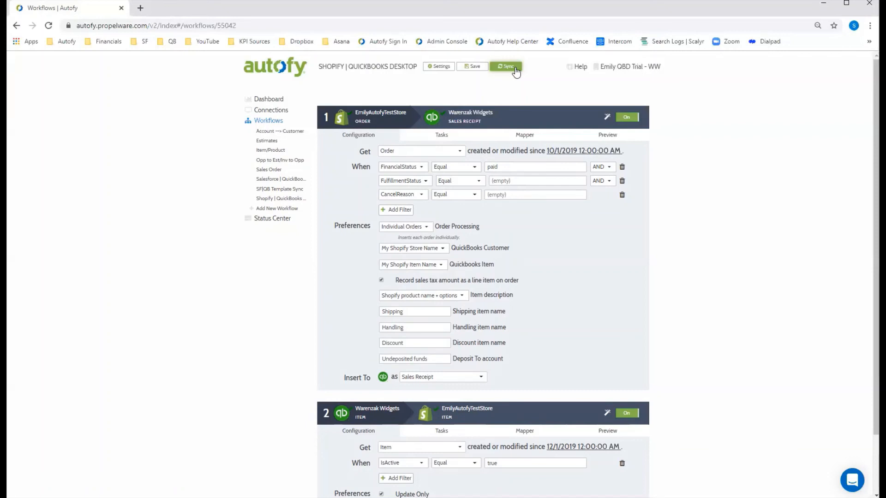
pyautogui.click(515, 69)
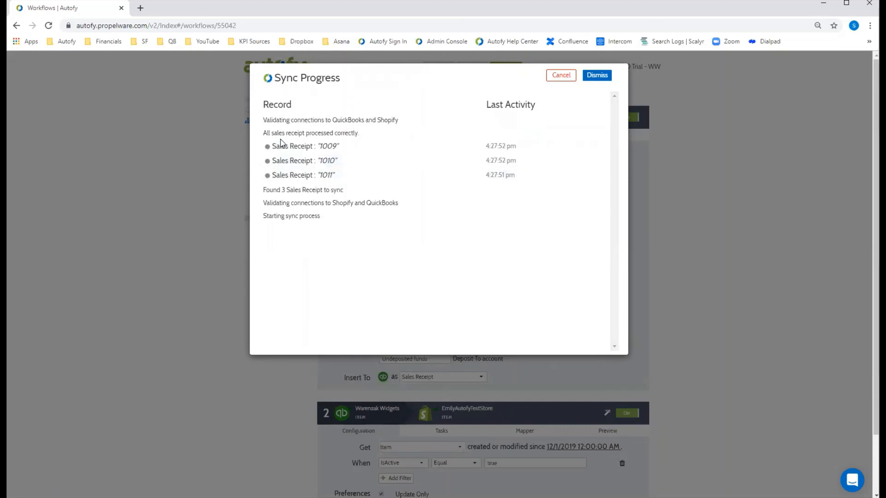
# - Examine the sync task details and messages of the three sales receipts in the sync progress, then collapse them
pyautogui.click(308, 175)
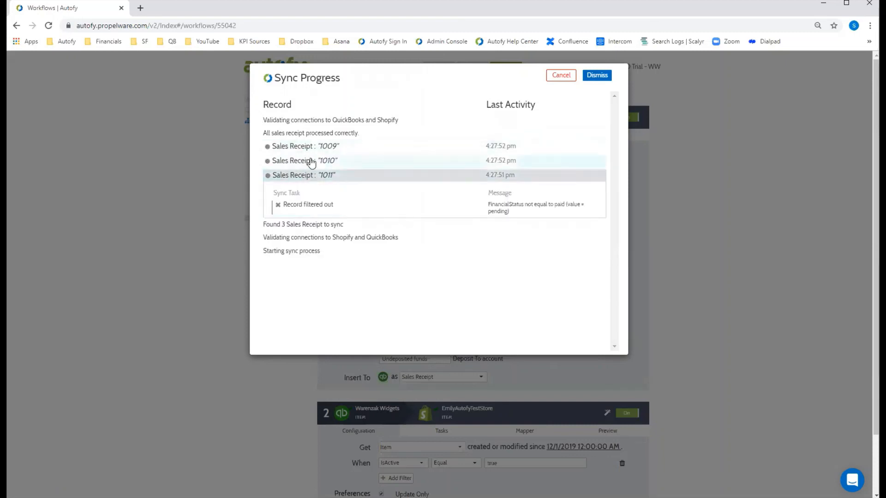
pyautogui.click(312, 161)
pyautogui.click(310, 146)
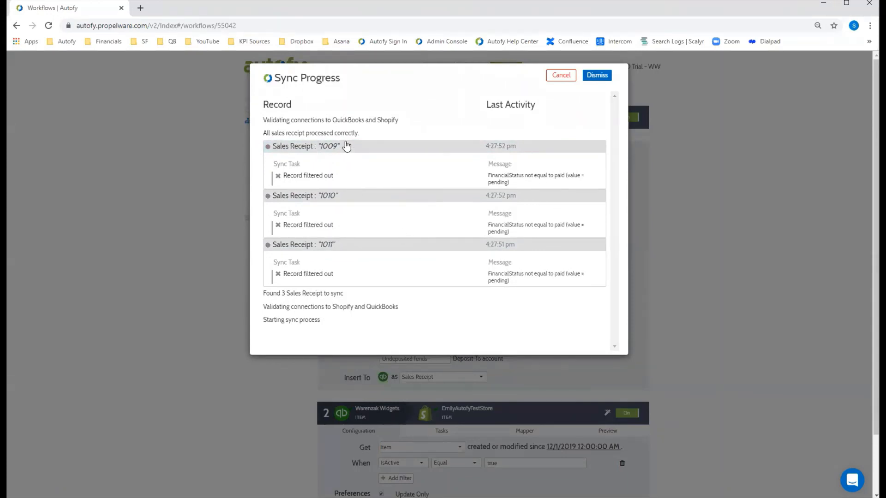
pyautogui.click(289, 147)
pyautogui.click(292, 161)
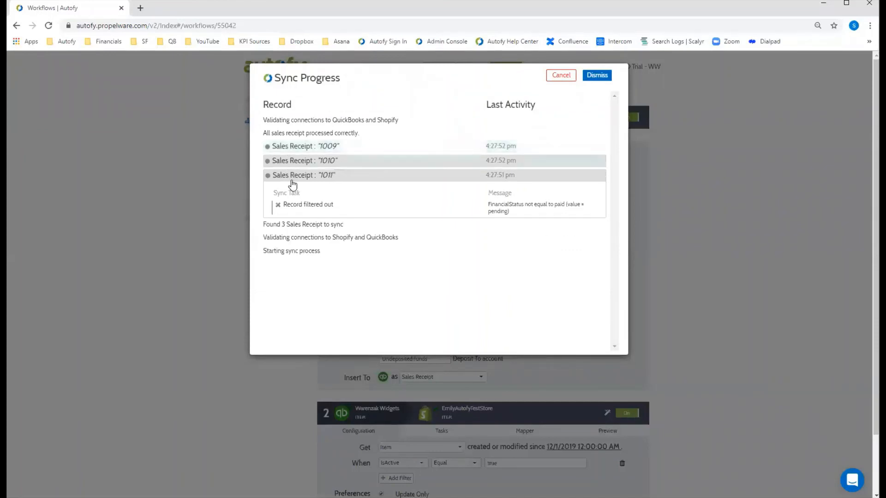
pyautogui.click(292, 177)
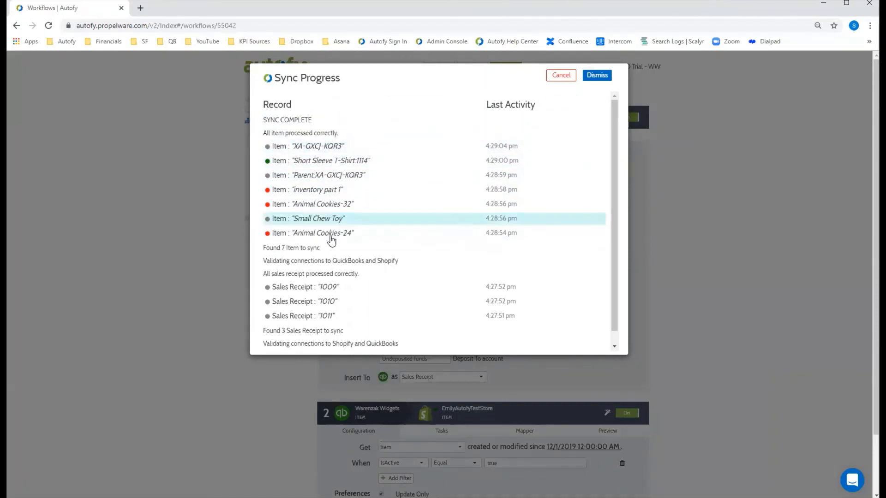
# - Check the sync messages for the items Animal Cookies-24 and Animal Cookies-32, collapsing each one after reading
pyautogui.click(322, 235)
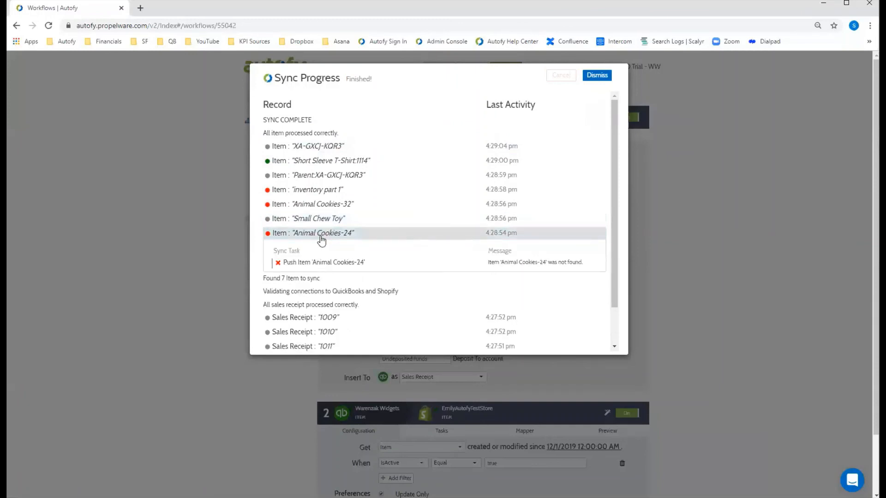
pyautogui.click(319, 235)
pyautogui.click(321, 204)
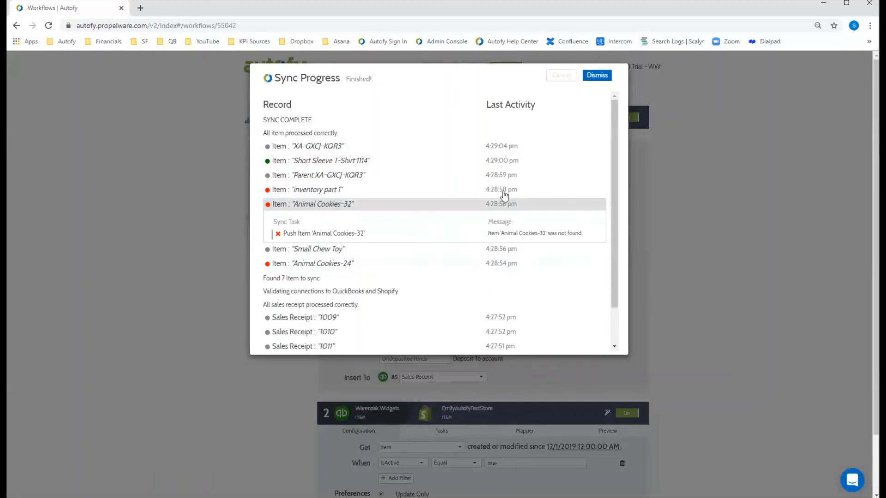
pyautogui.click(331, 206)
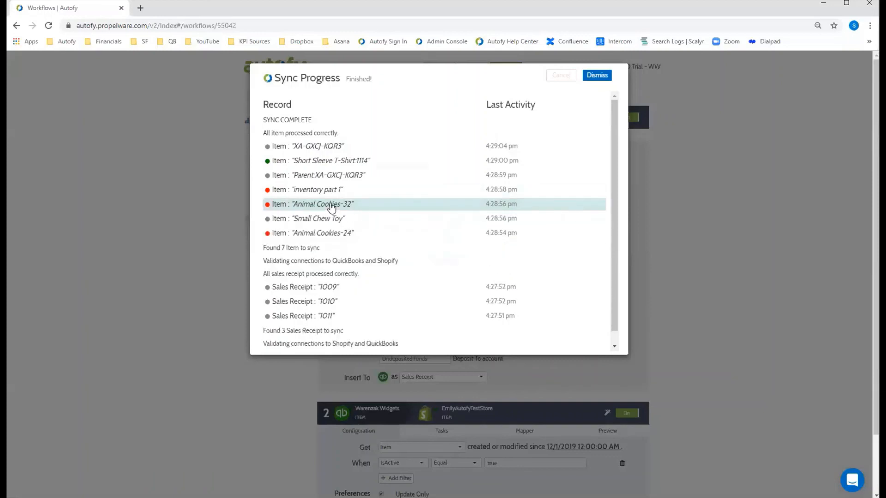
# - Check the sync task details of the items Parent:XA-GXCJ-KQR3 and Short Sleeve T-Shirt:1114, collapsing each one after reading
pyautogui.click(335, 179)
pyautogui.click(335, 179)
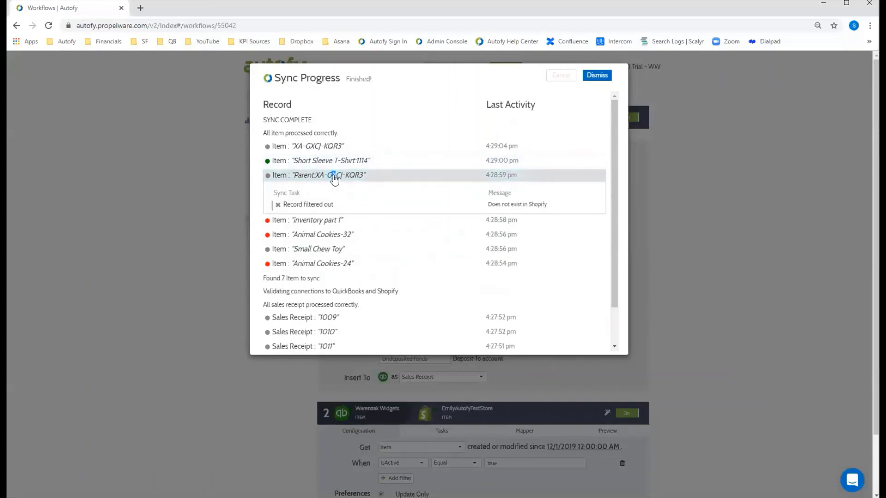
pyautogui.click(335, 179)
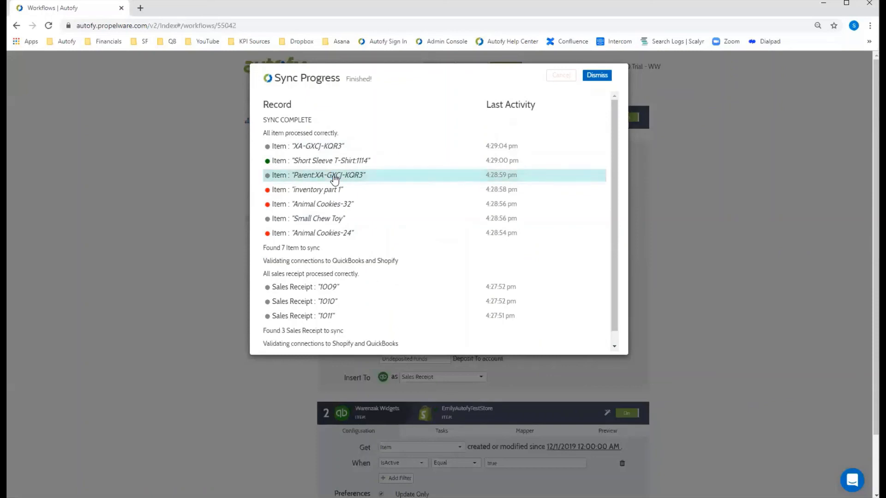
pyautogui.click(338, 163)
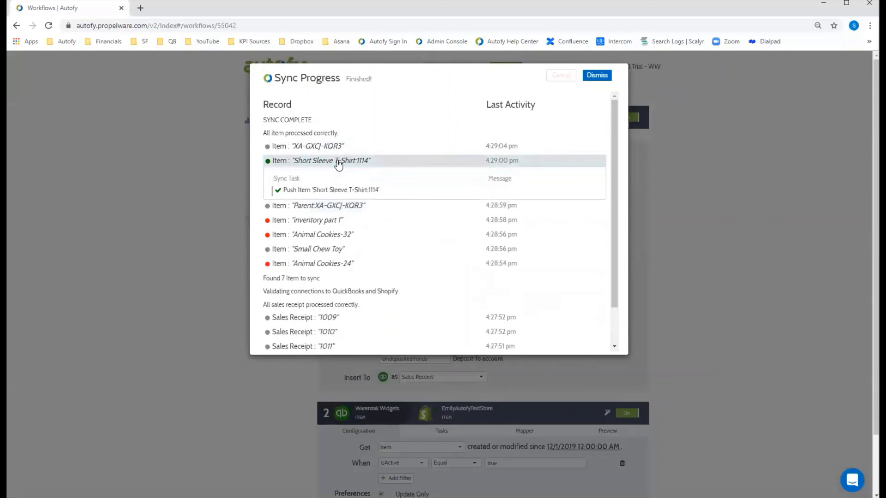
pyautogui.click(338, 162)
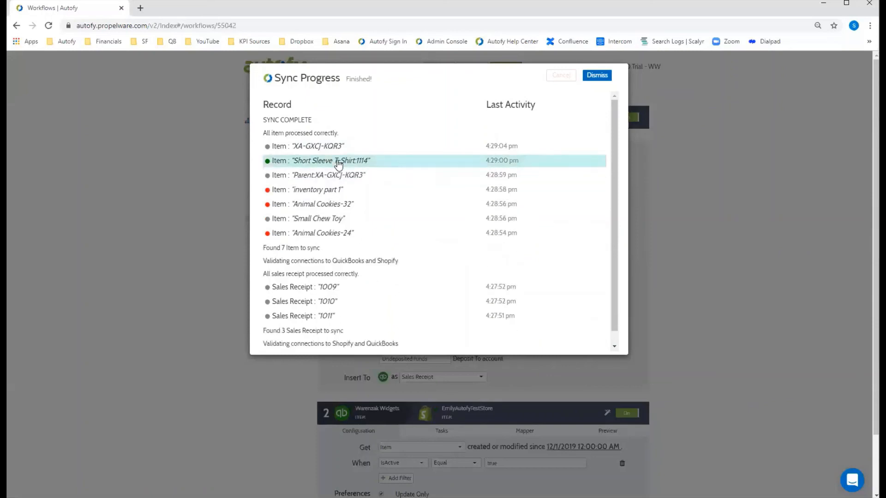